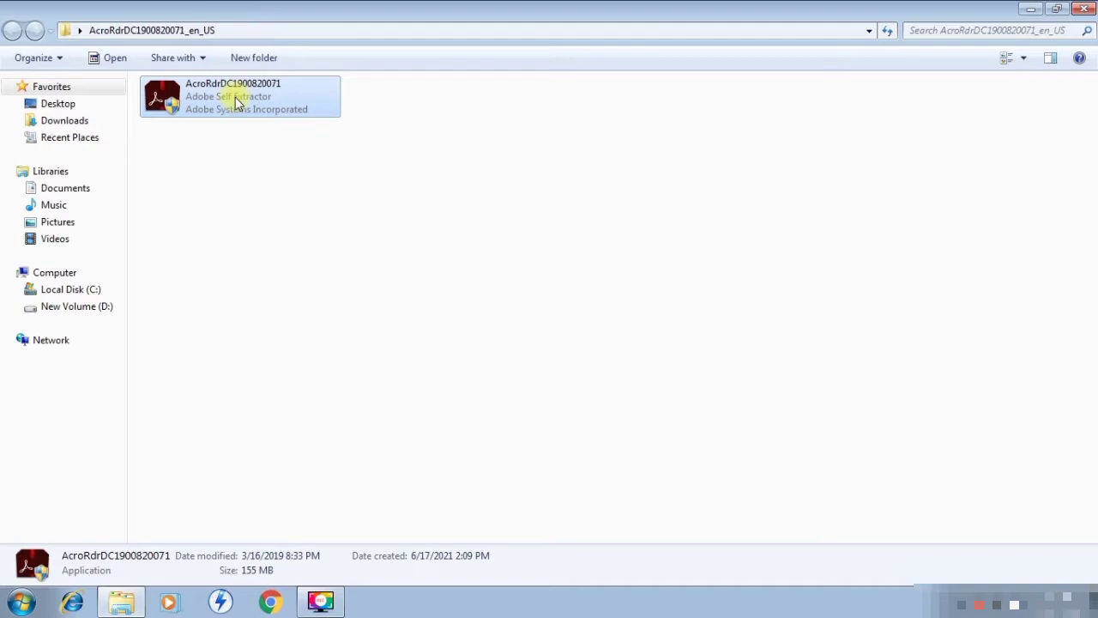
double_click(245, 106)
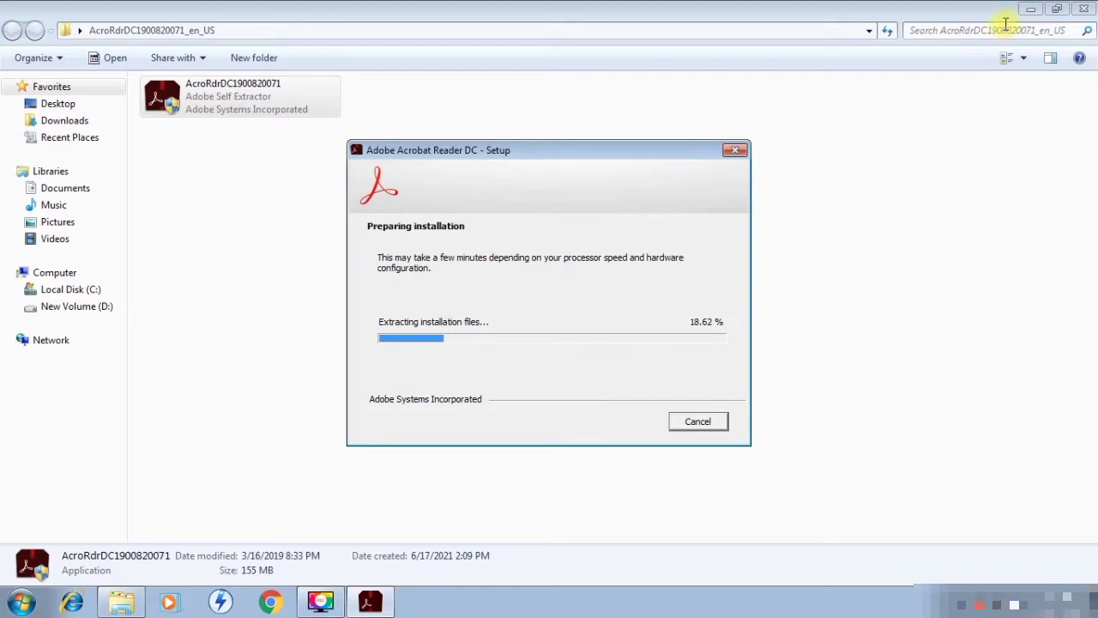
click(1031, 8)
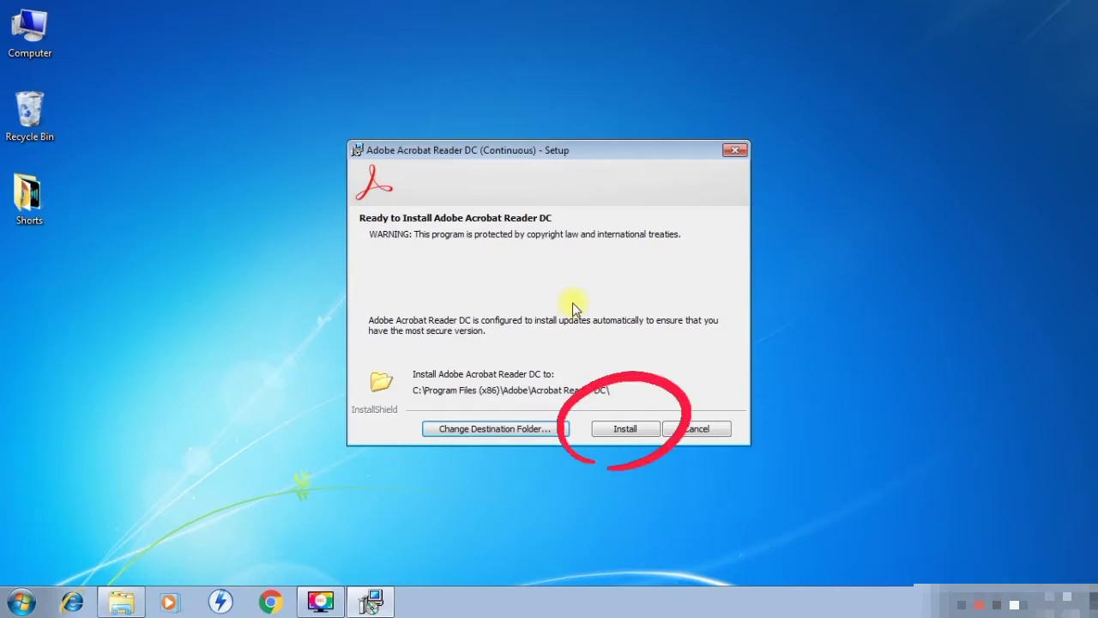
click(627, 429)
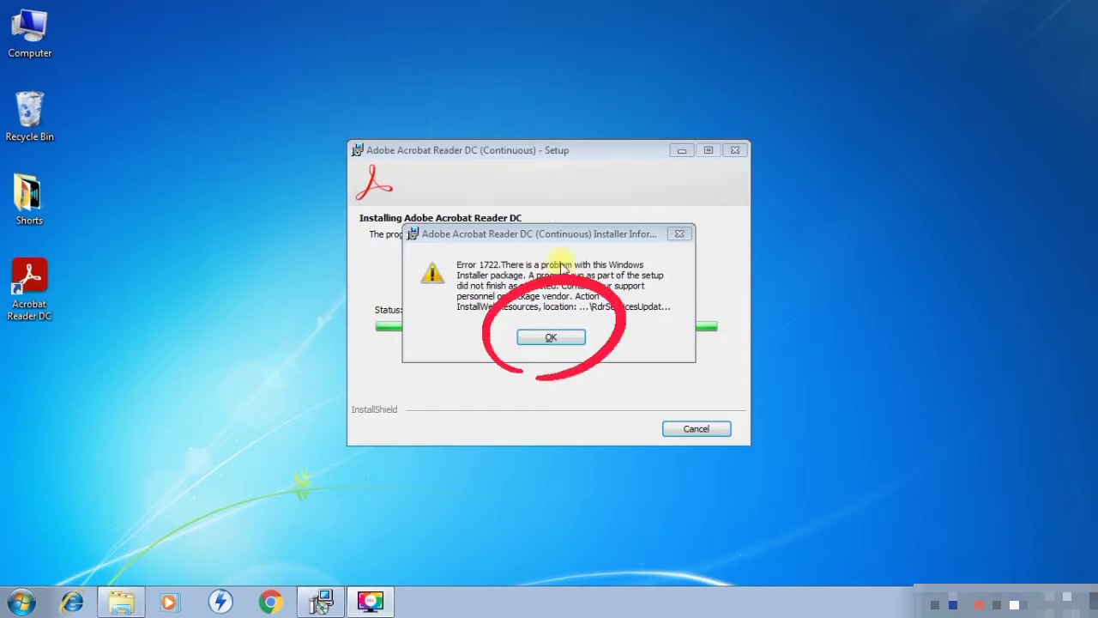
click(577, 337)
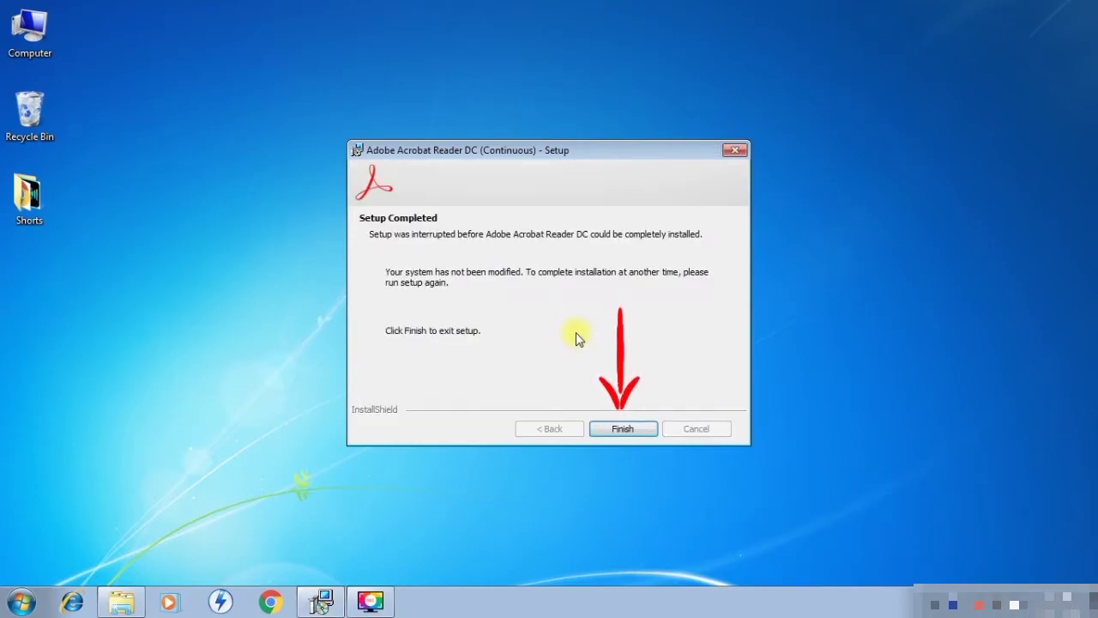
click(613, 427)
right_click(609, 255)
click(613, 259)
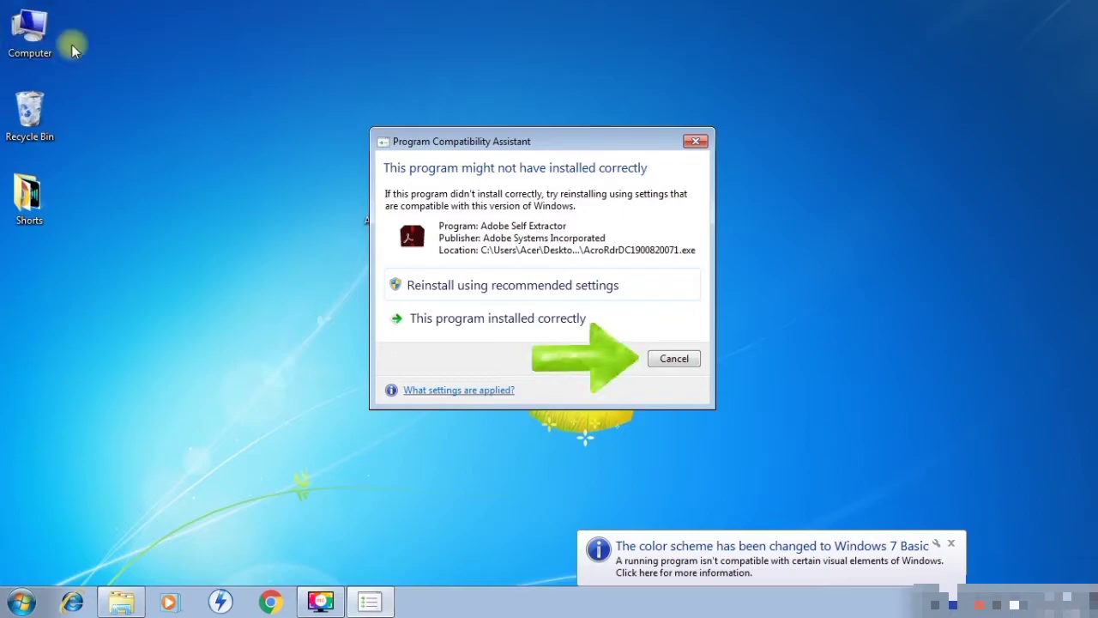
Cancel the Program Compatibility Assistant and dismiss the color scheme notification
click(674, 360)
right_click(568, 164)
click(593, 213)
click(950, 543)
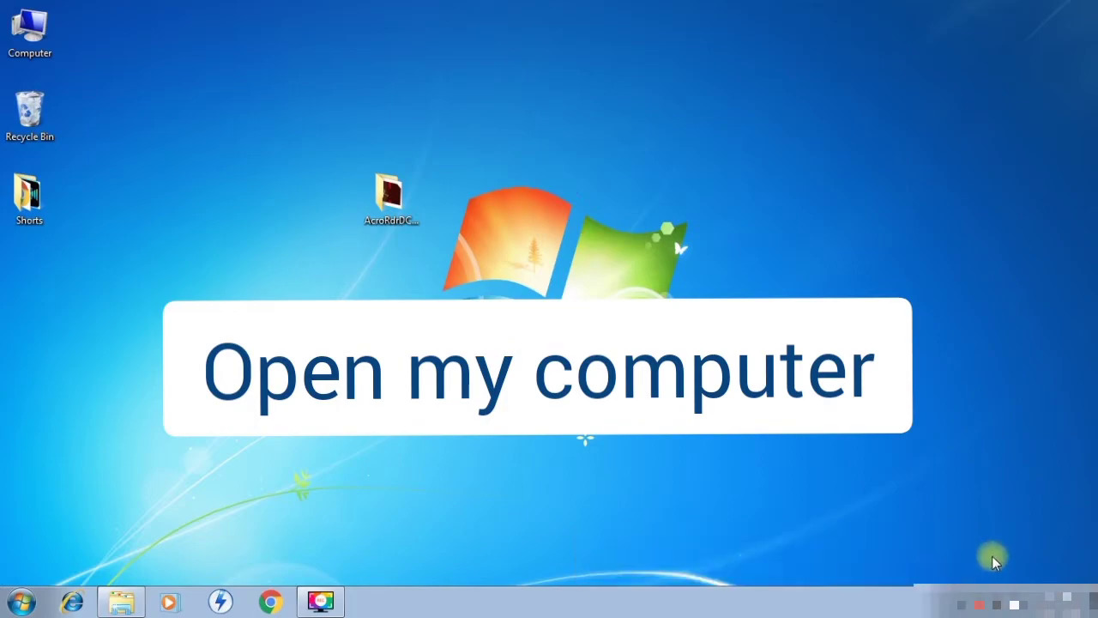
In the Computer window's folder options, enable showing hidden files, folders, and drives and apply the change
double_click(30, 33)
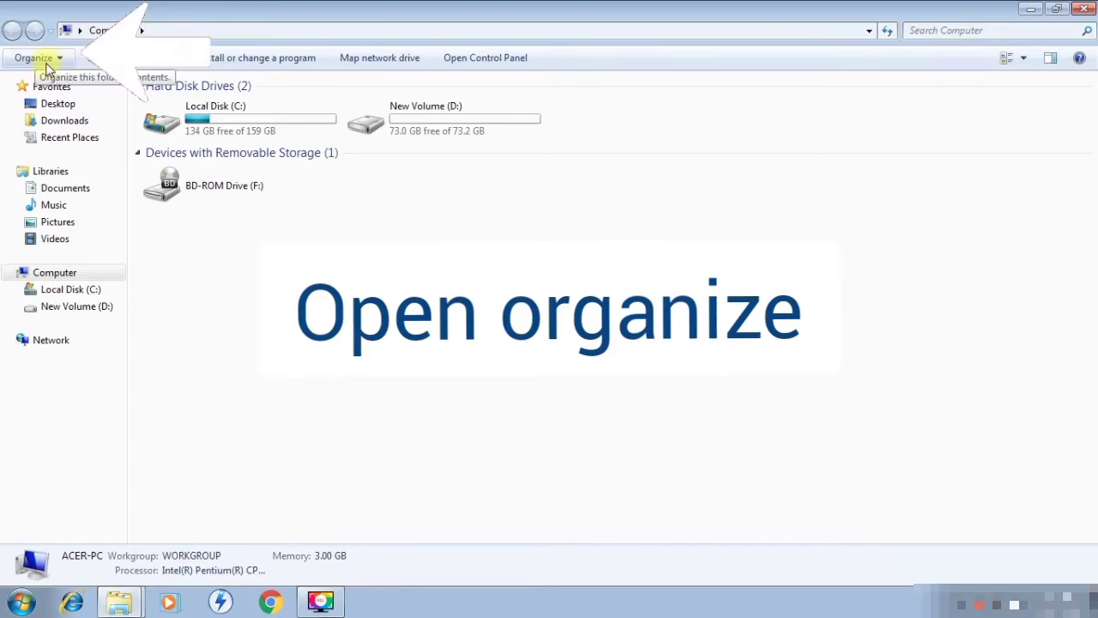
click(46, 65)
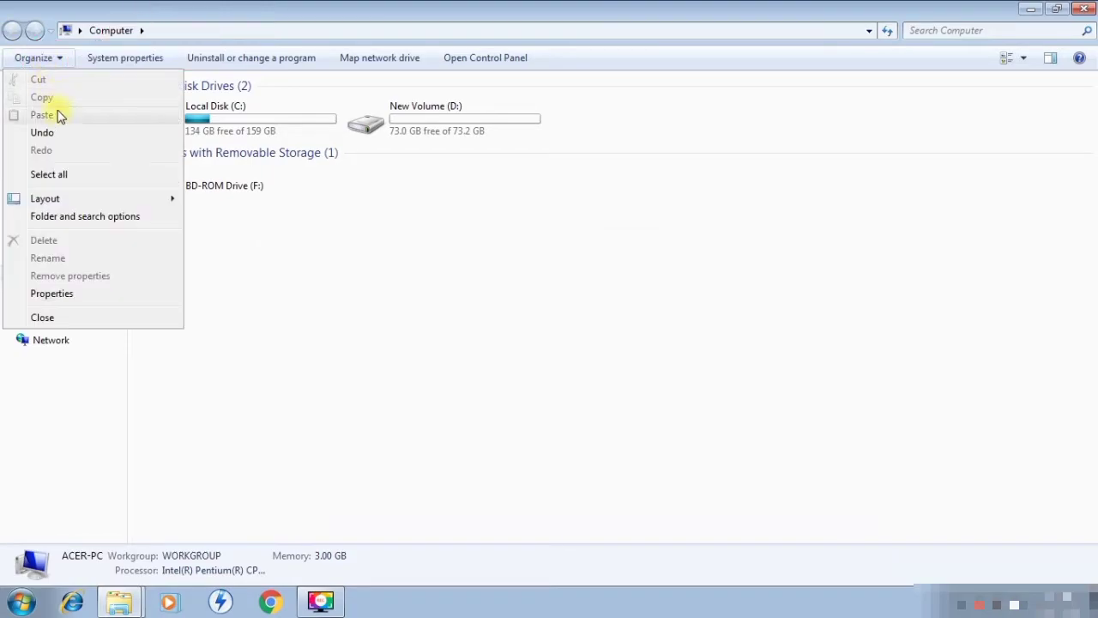
click(84, 219)
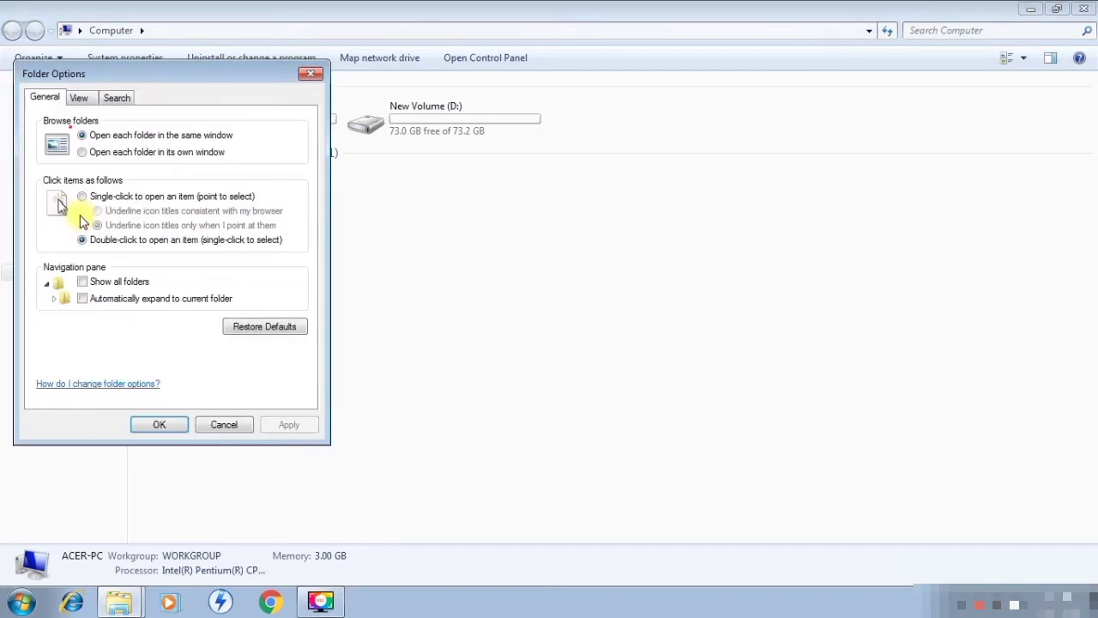
click(80, 100)
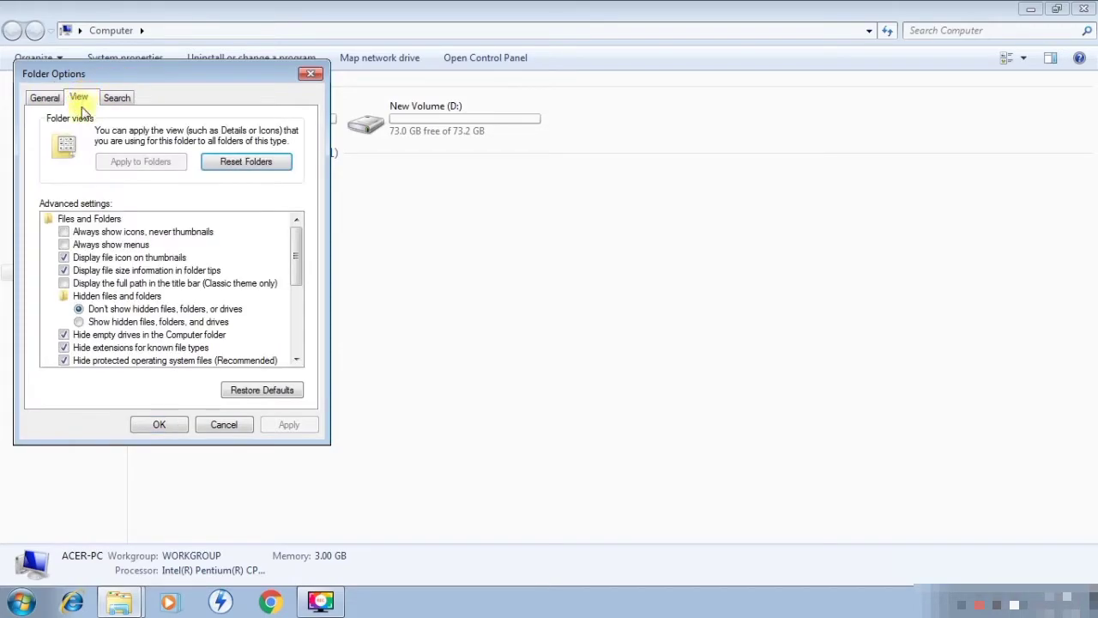
click(91, 323)
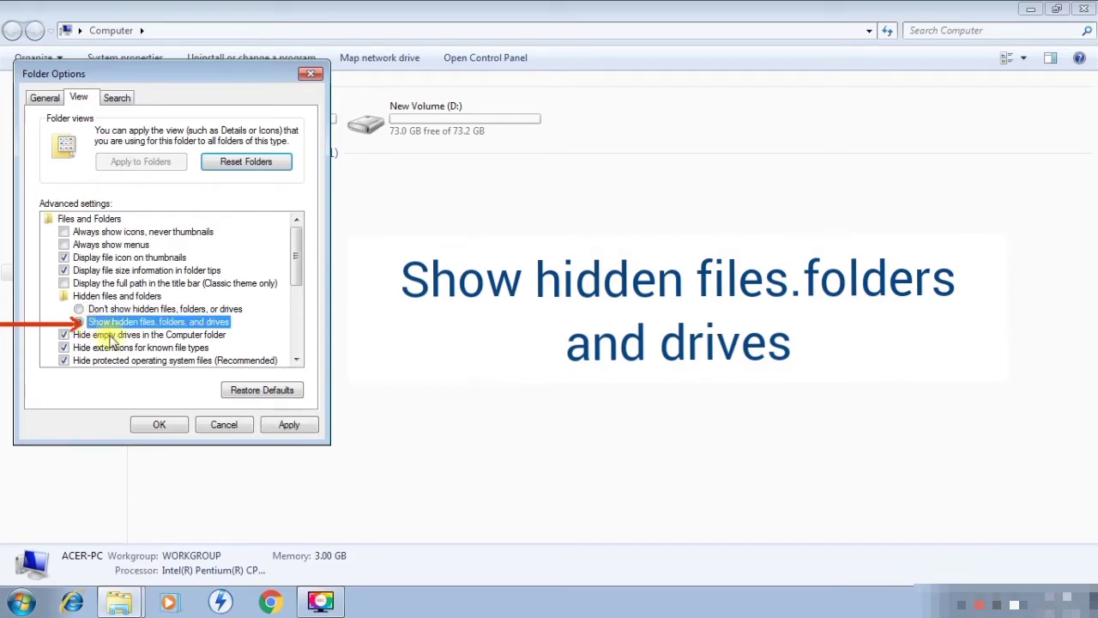
click(292, 425)
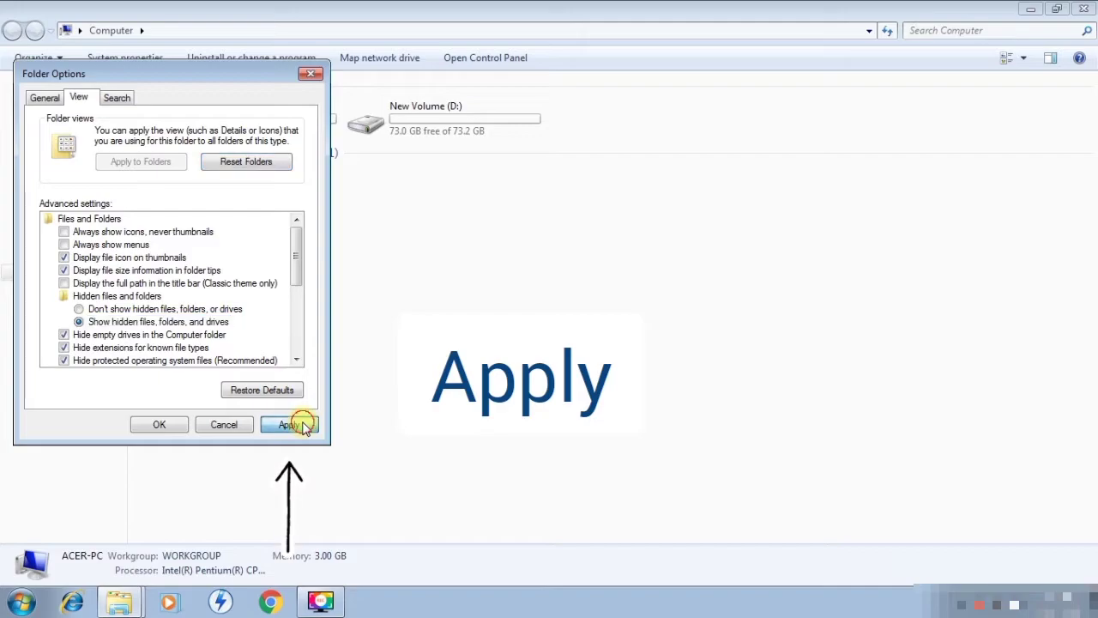
click(158, 425)
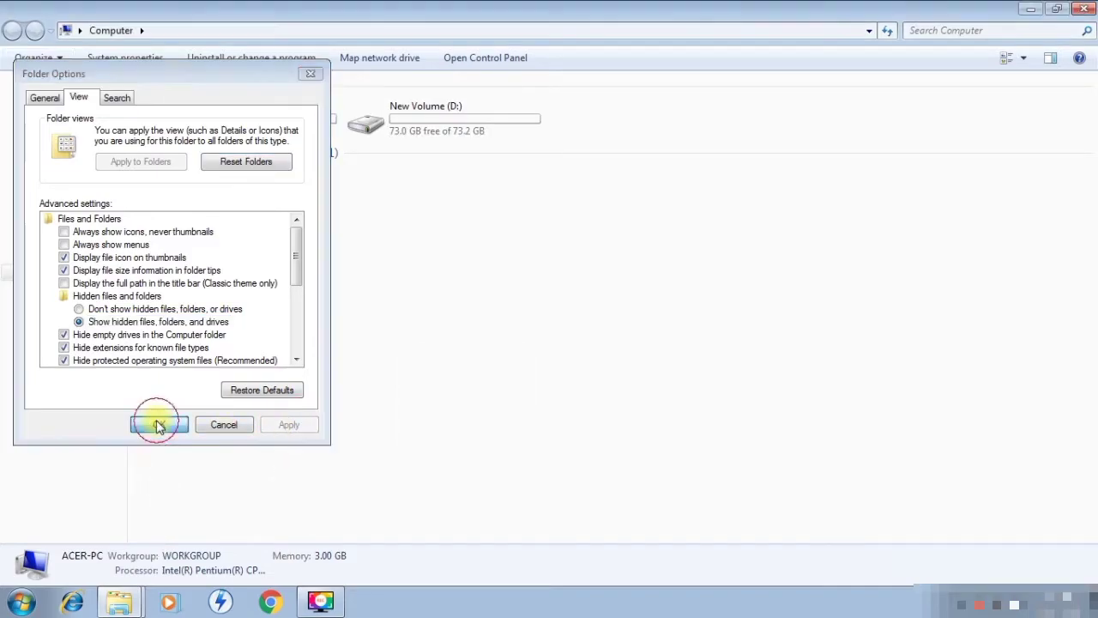
right_click(290, 272)
click(319, 267)
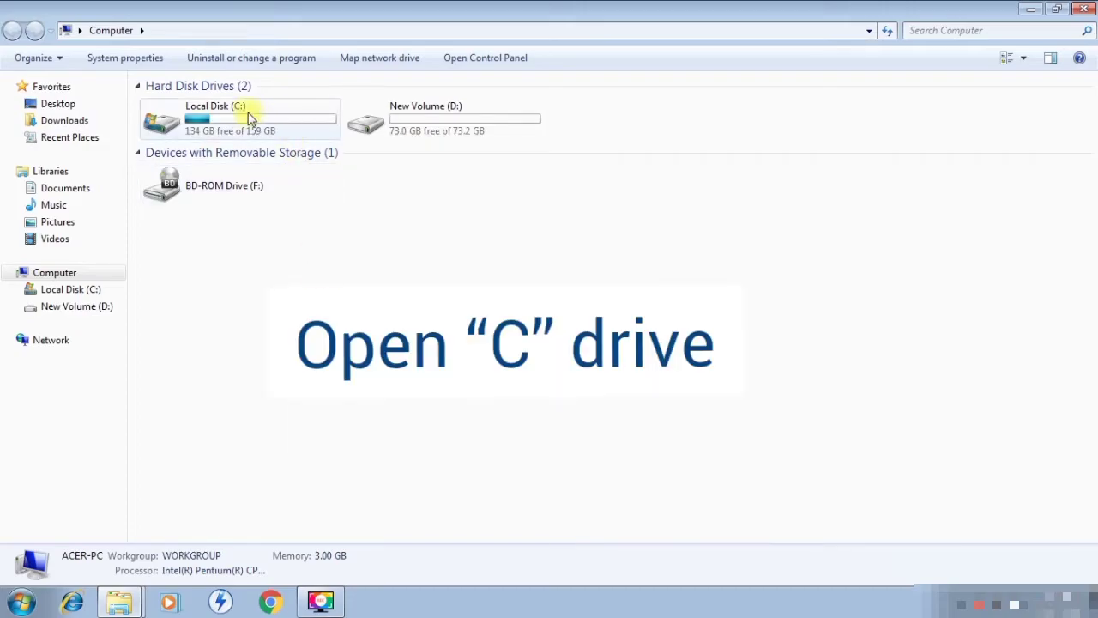
Open the folder C:\ProgramData\Adobe\Setup\{AC76BA86-7AD7-1033-7B44-AC0F074E4100}
double_click(205, 111)
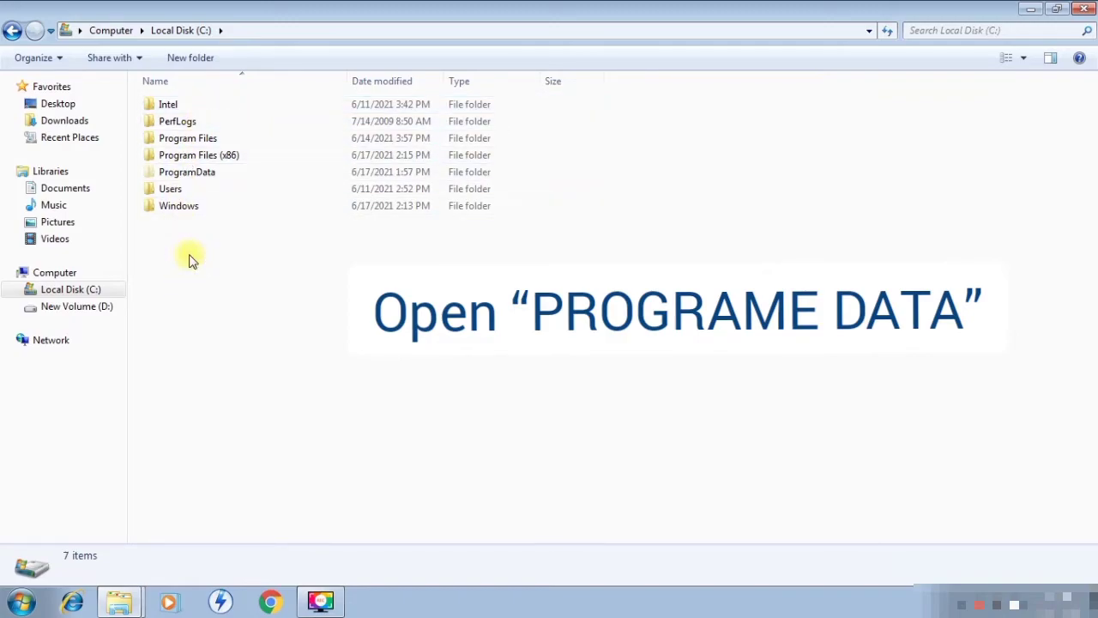
double_click(202, 174)
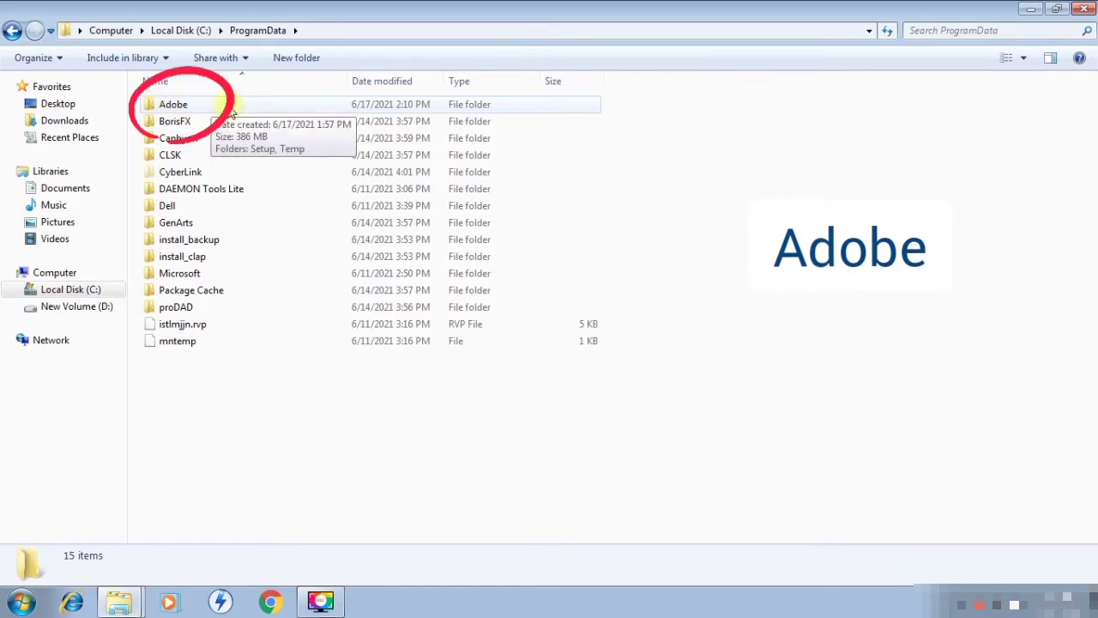
double_click(194, 107)
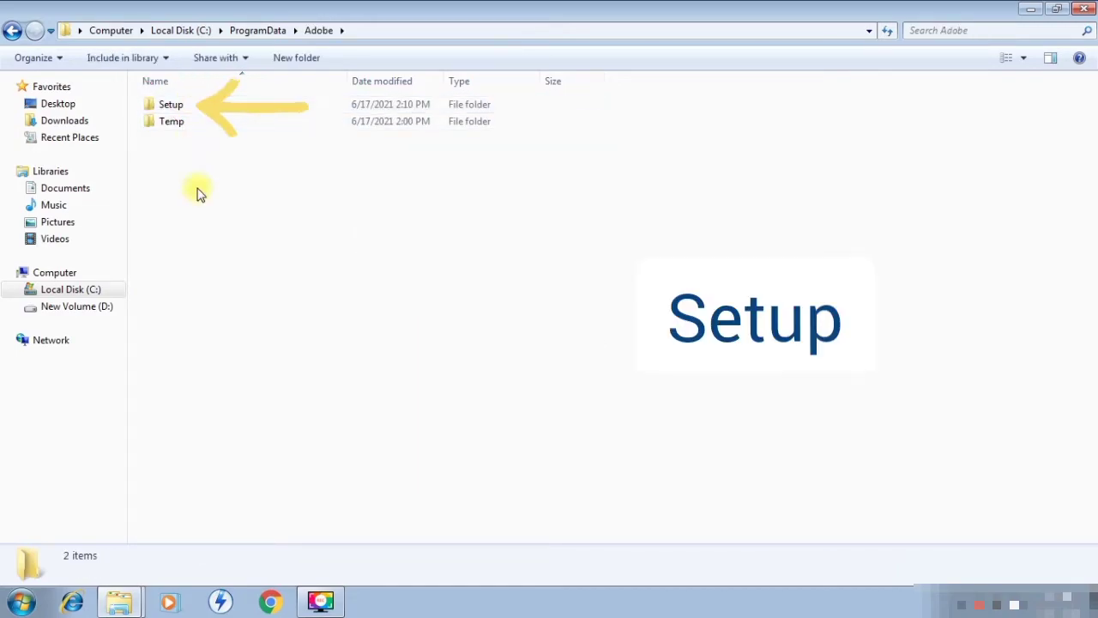
click(180, 122)
double_click(180, 105)
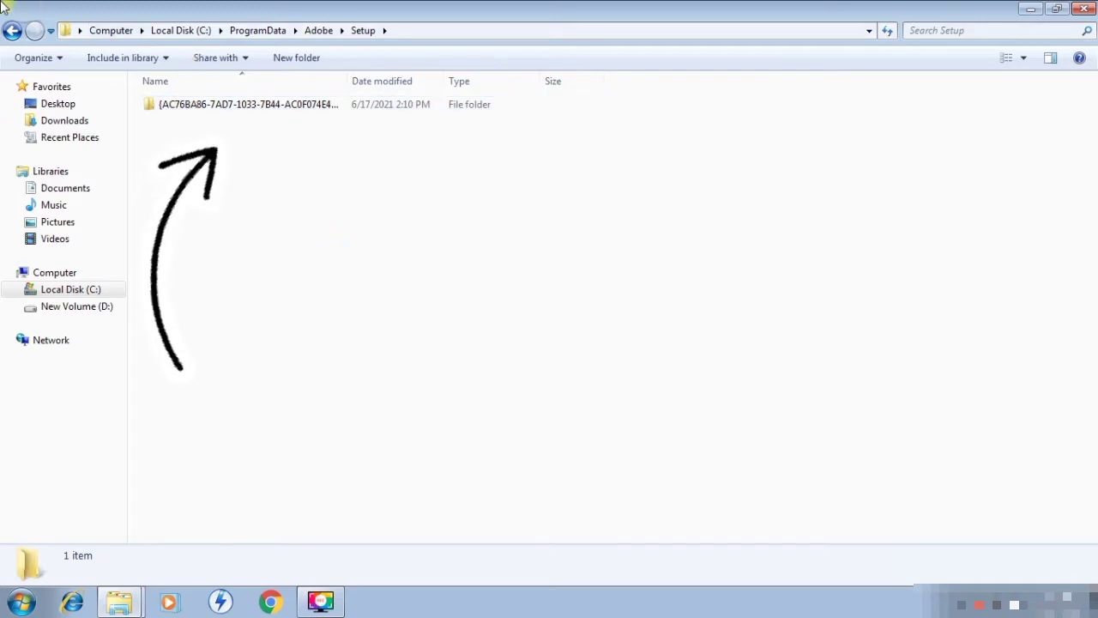
double_click(274, 110)
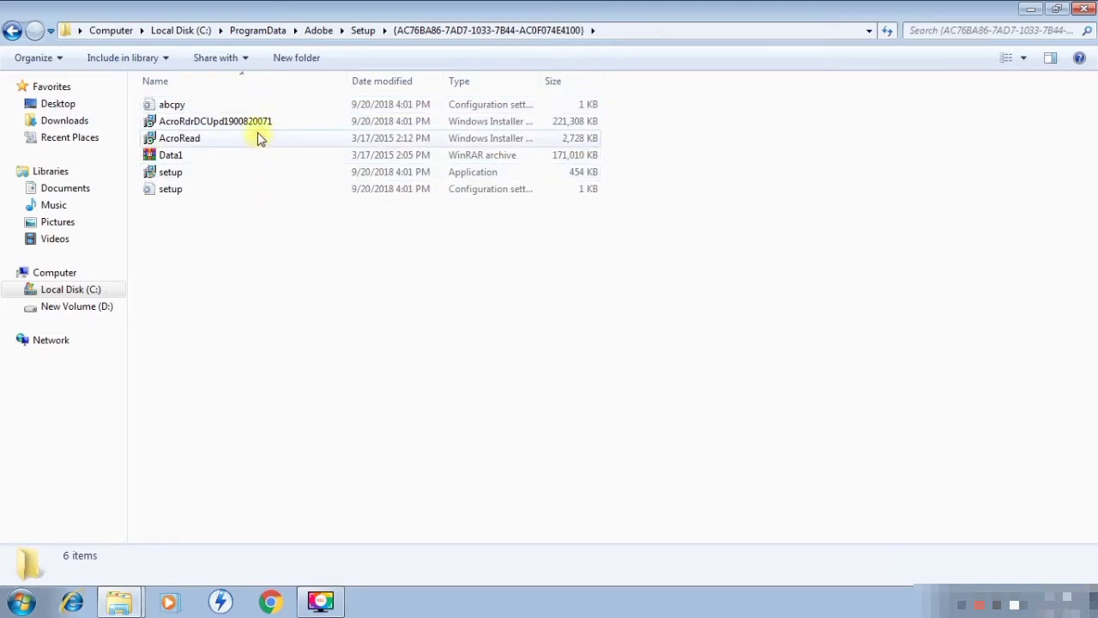
double_click(221, 138)
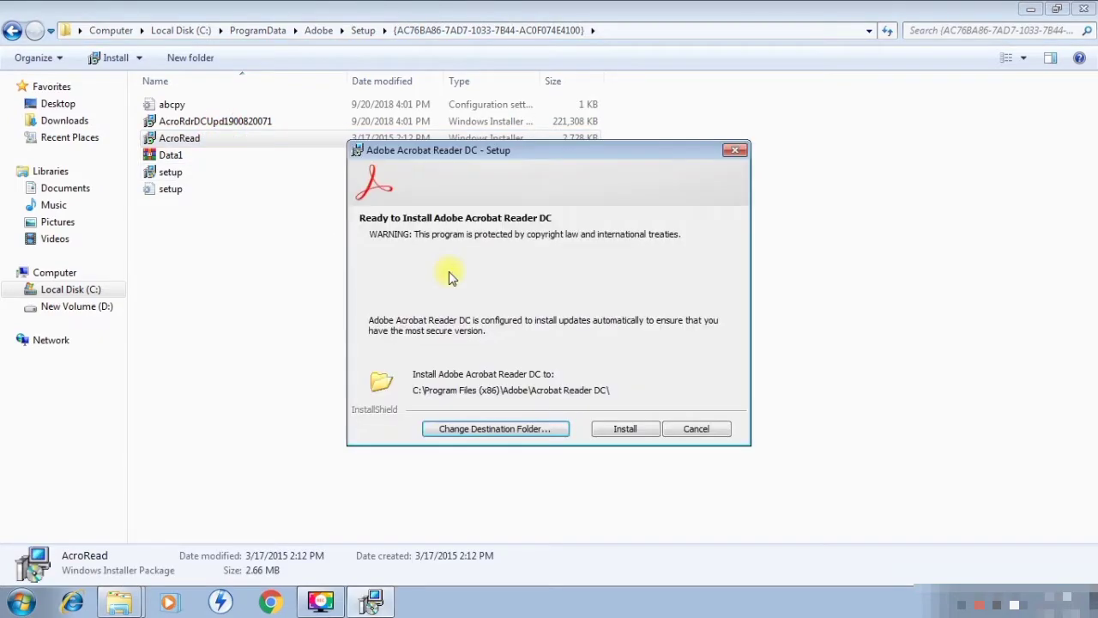
click(734, 150)
click(530, 327)
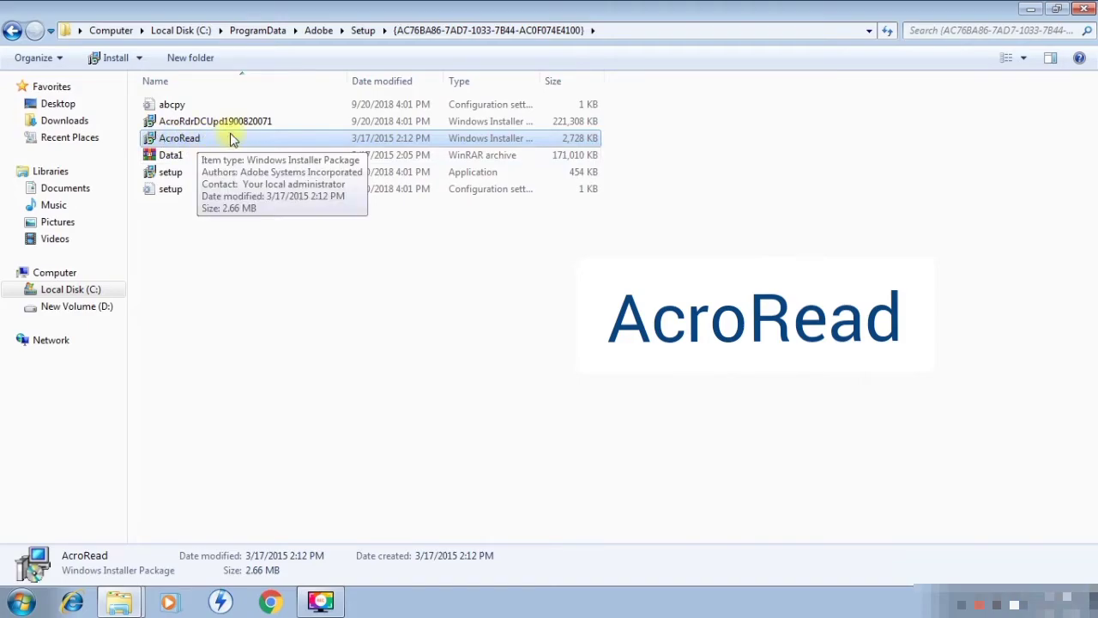
Install Adobe Acrobat Reader DC to the default folder using the AcroRead installer package and finish setup
double_click(165, 139)
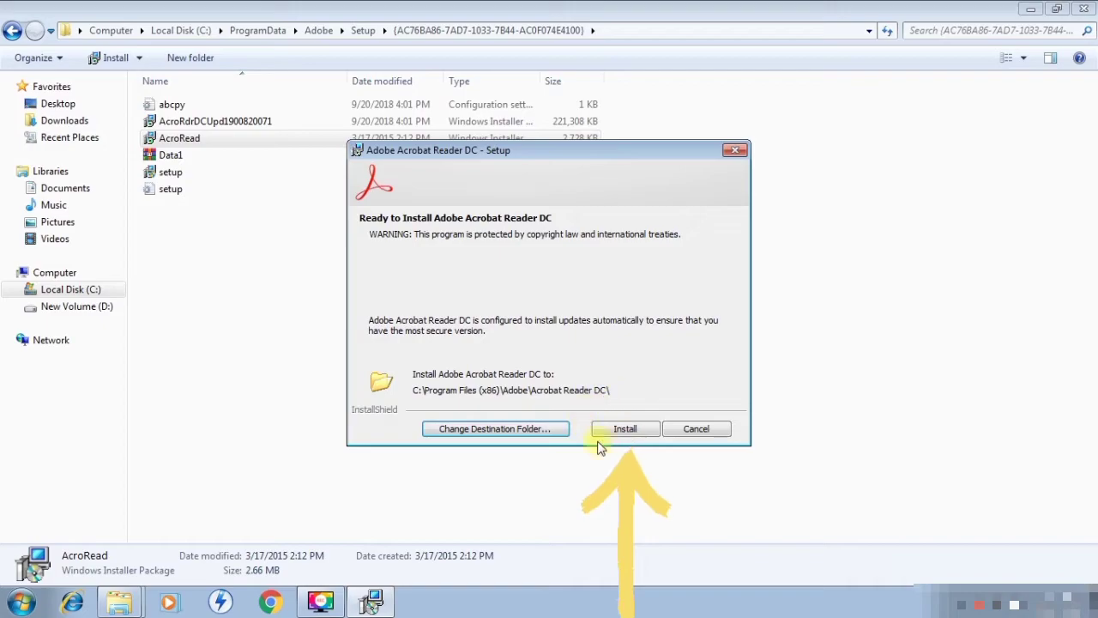
click(628, 430)
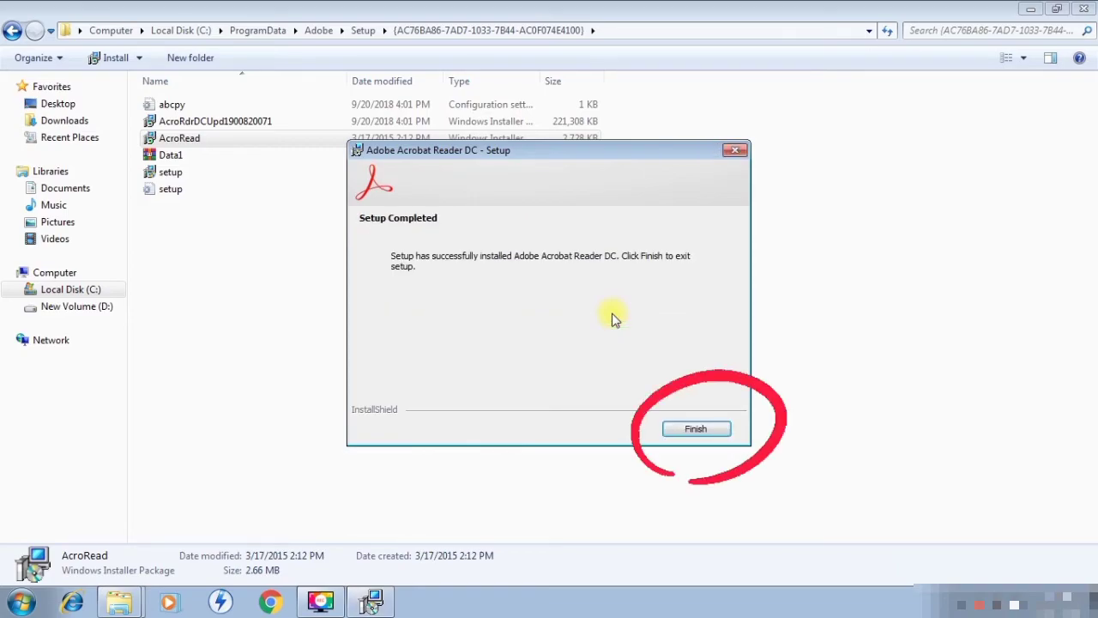
click(695, 428)
click(532, 300)
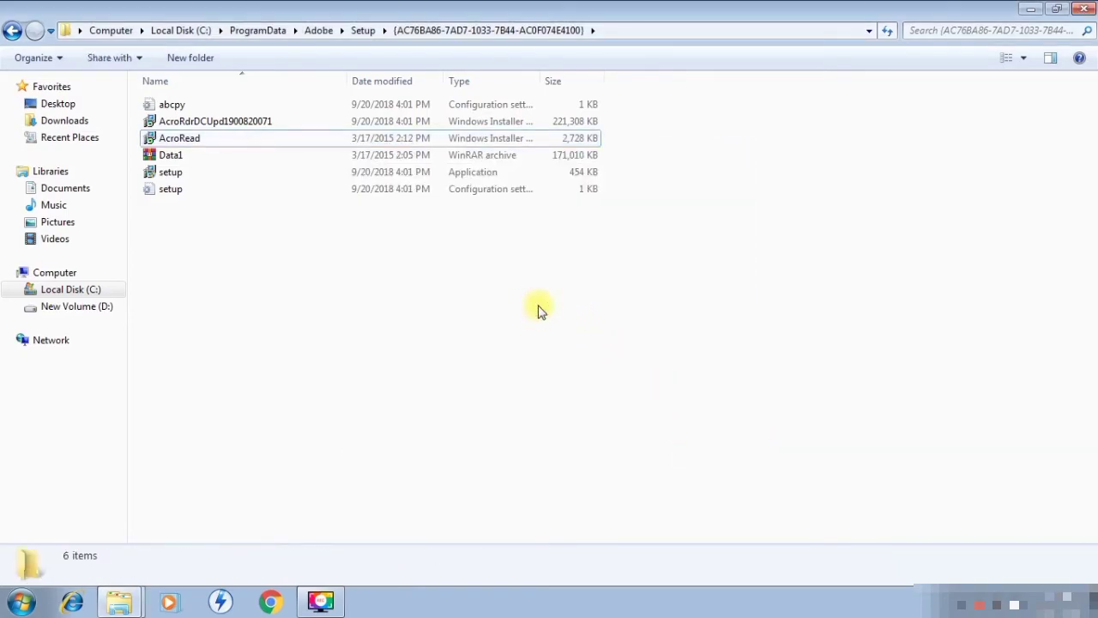
right_click(526, 294)
click(553, 354)
right_click(537, 314)
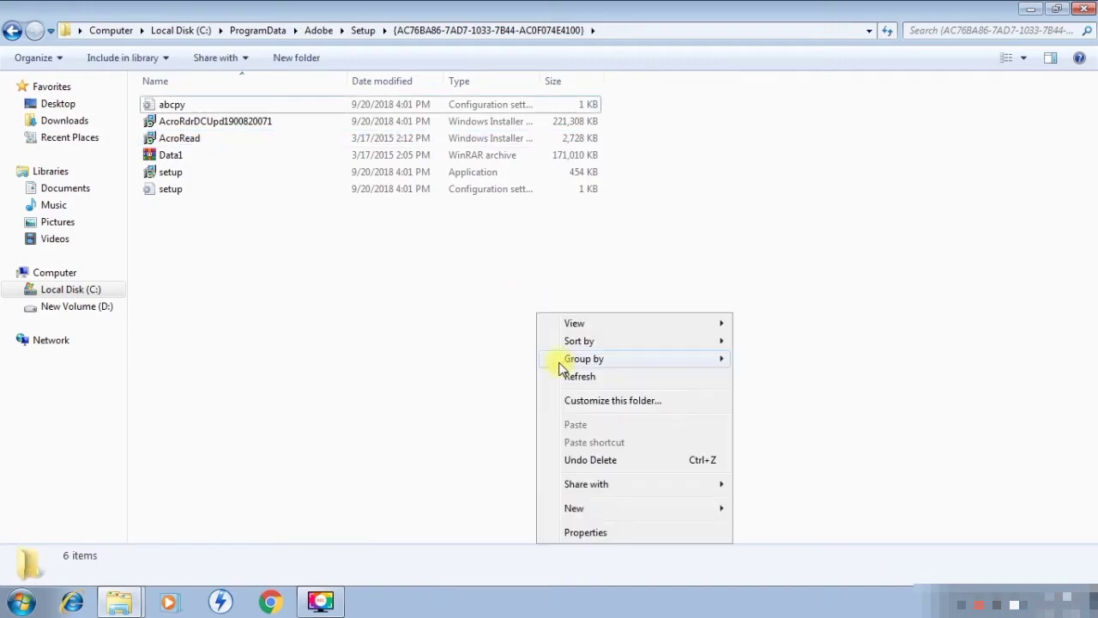
click(559, 373)
right_click(542, 336)
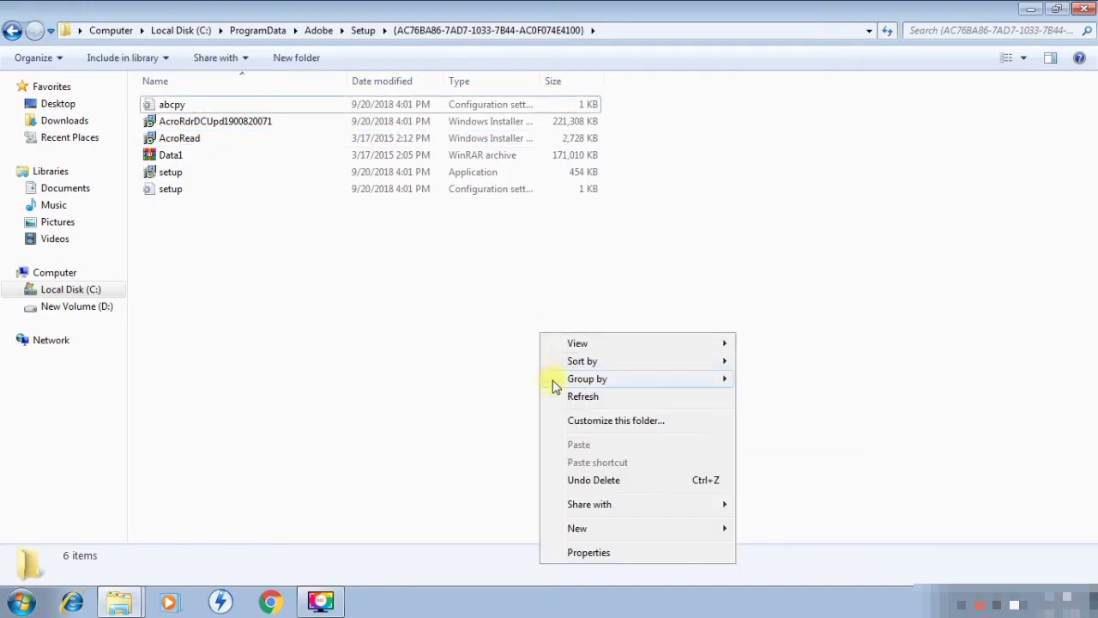
click(558, 395)
Launch Acrobat Reader DC from the desktop, accept its license agreement and welcome message, and close the program
click(1084, 9)
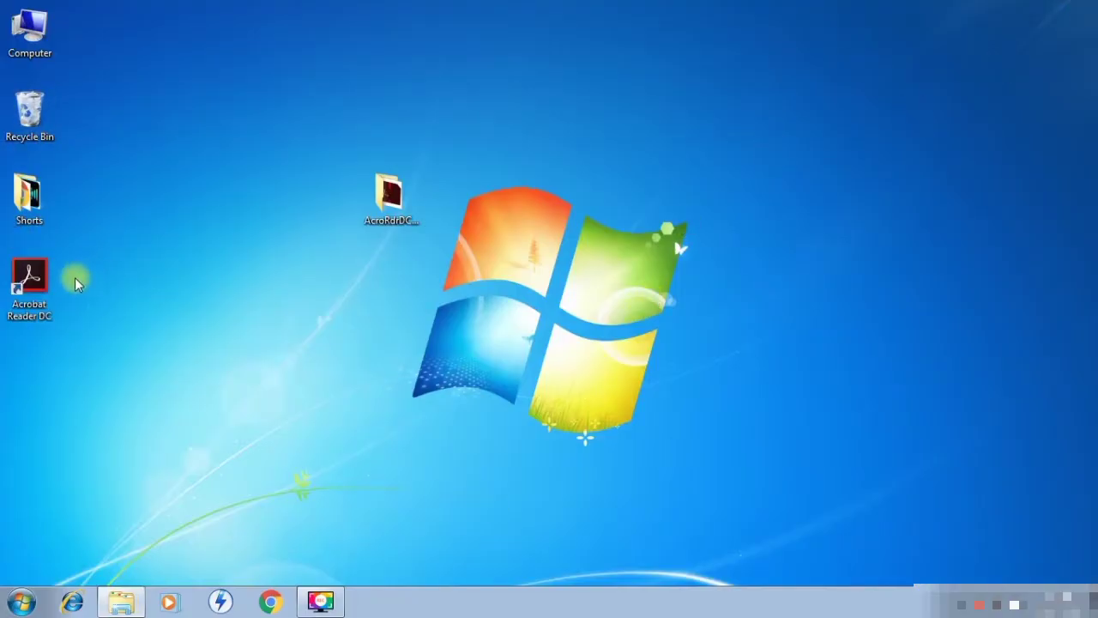
click(34, 274)
double_click(37, 294)
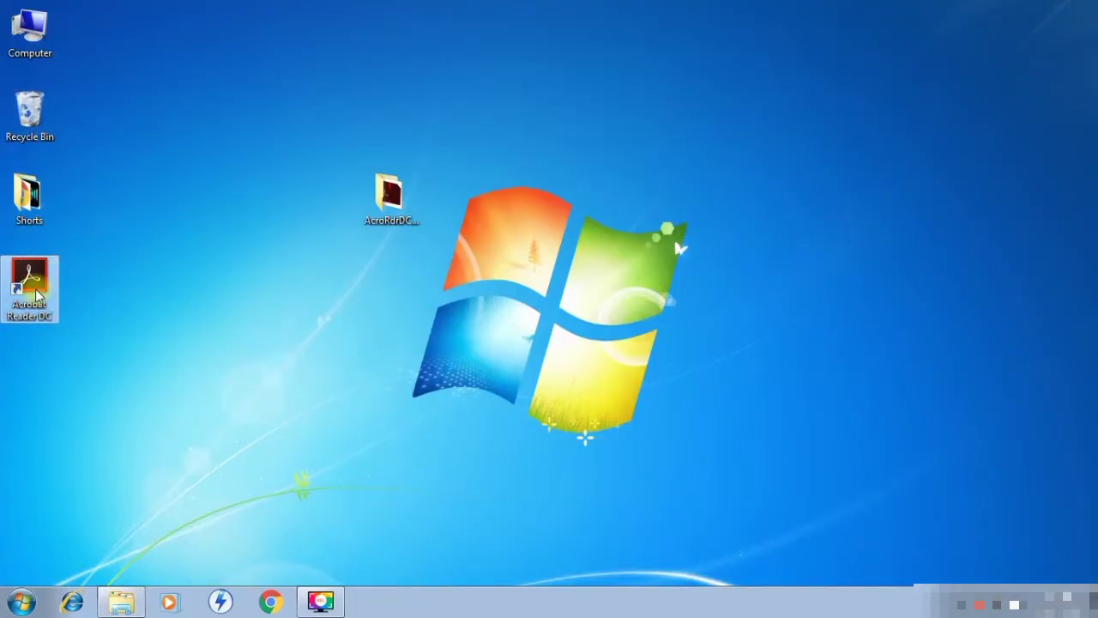
click(541, 378)
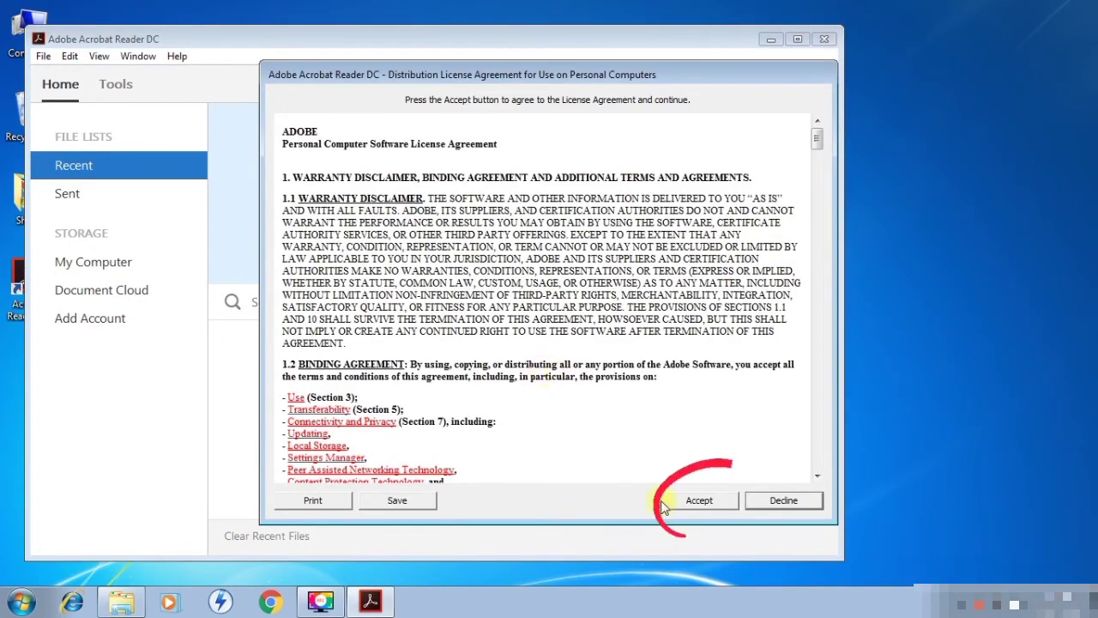
click(702, 502)
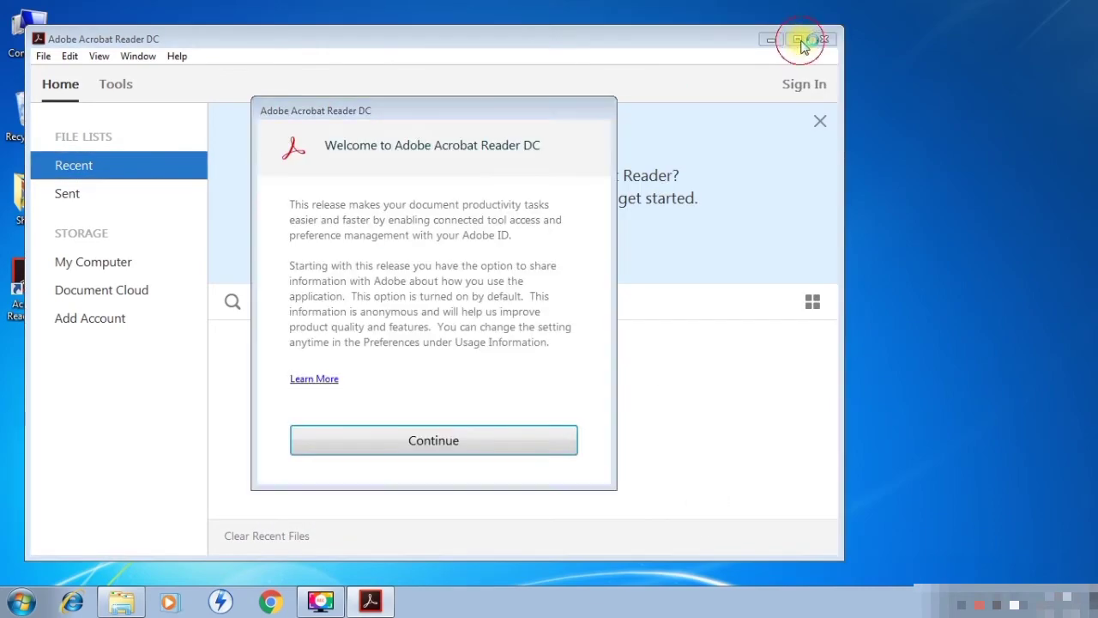
click(407, 449)
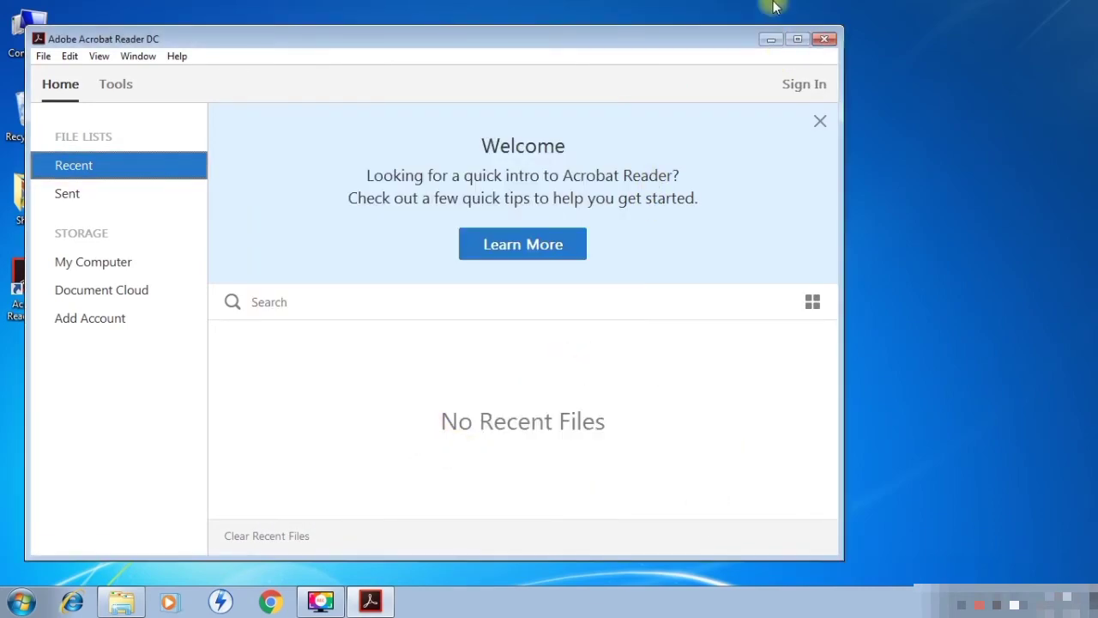
click(797, 39)
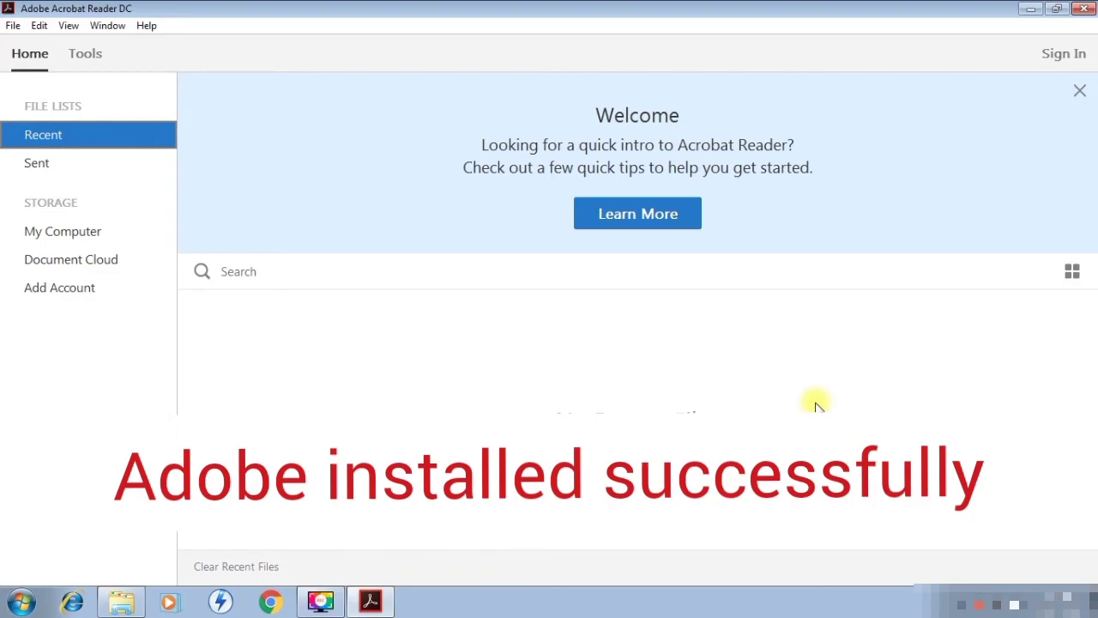
click(1083, 12)
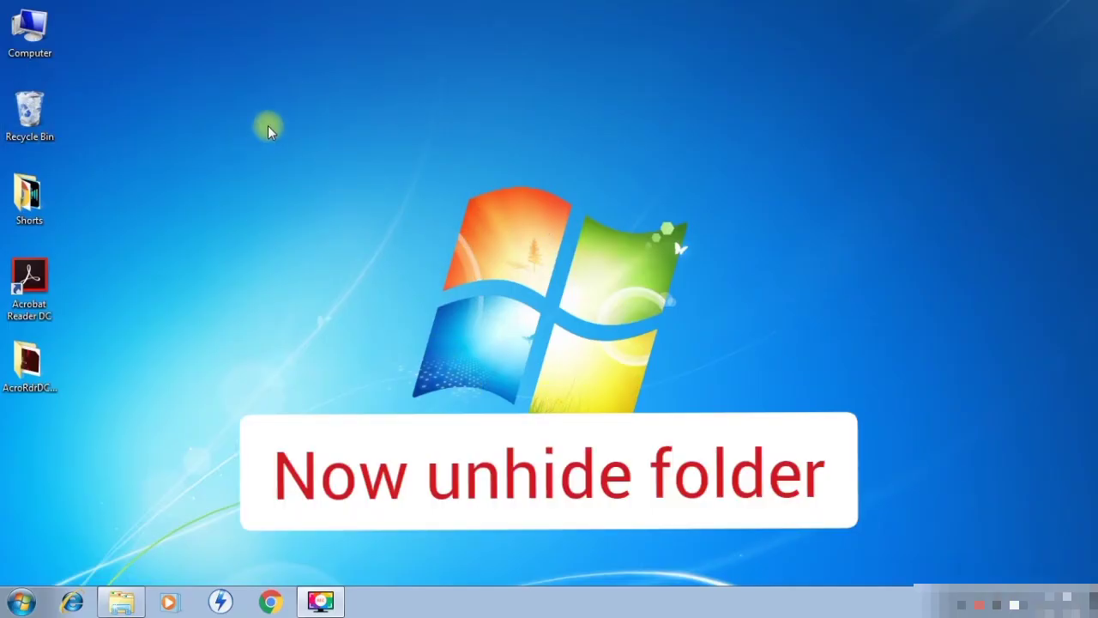
In the Computer window's folder options, select "Don't show hidden files, folders, or drives", apply the change and close the options
double_click(29, 31)
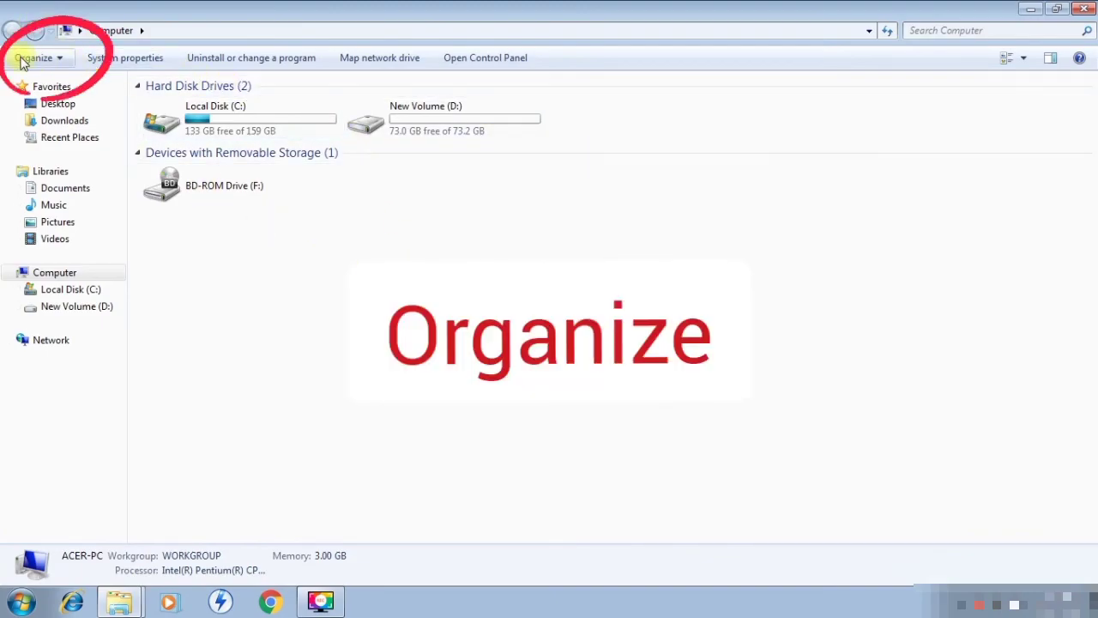
click(39, 60)
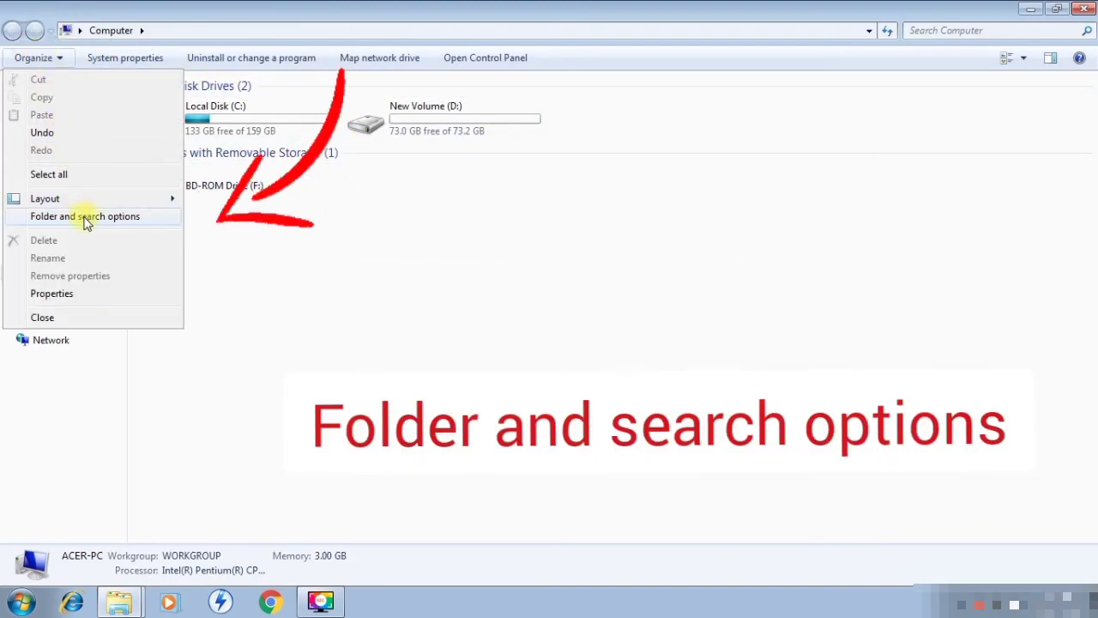
click(39, 218)
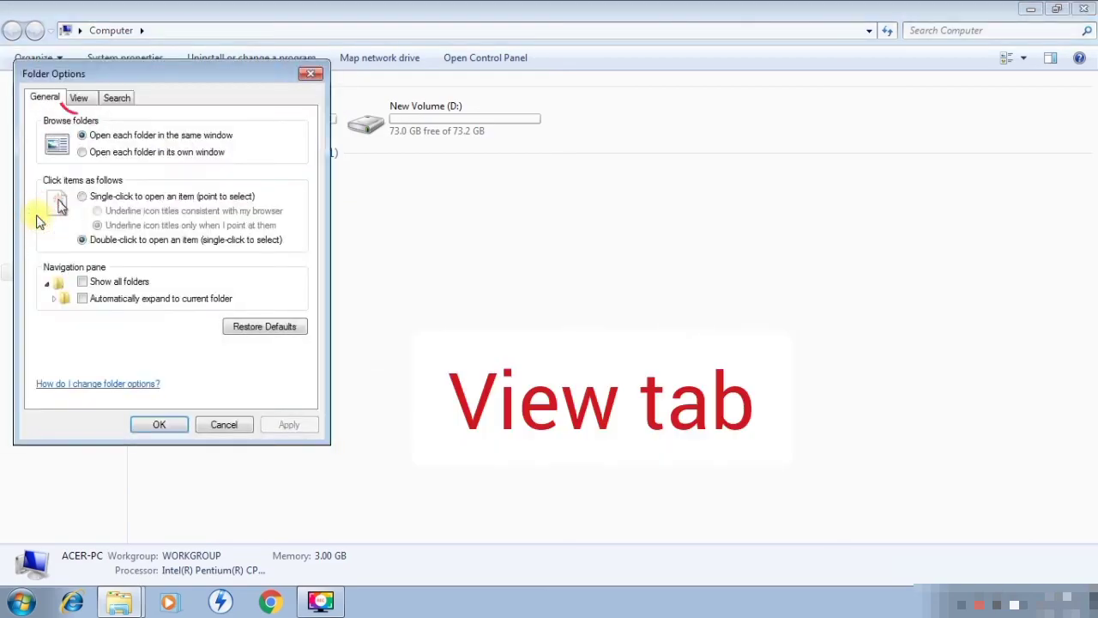
click(81, 98)
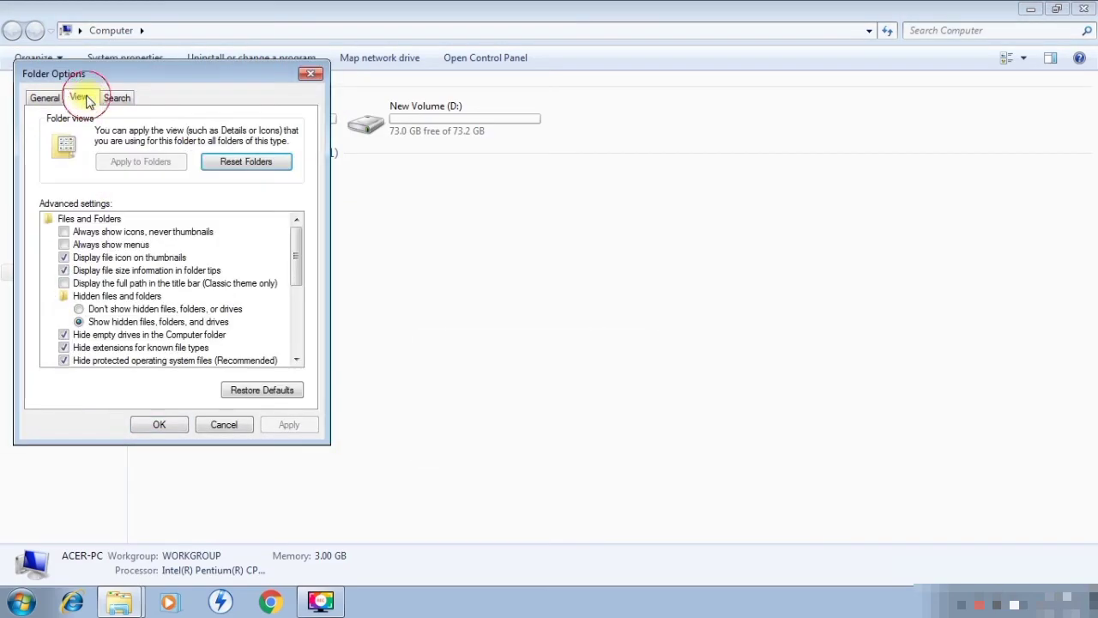
click(90, 310)
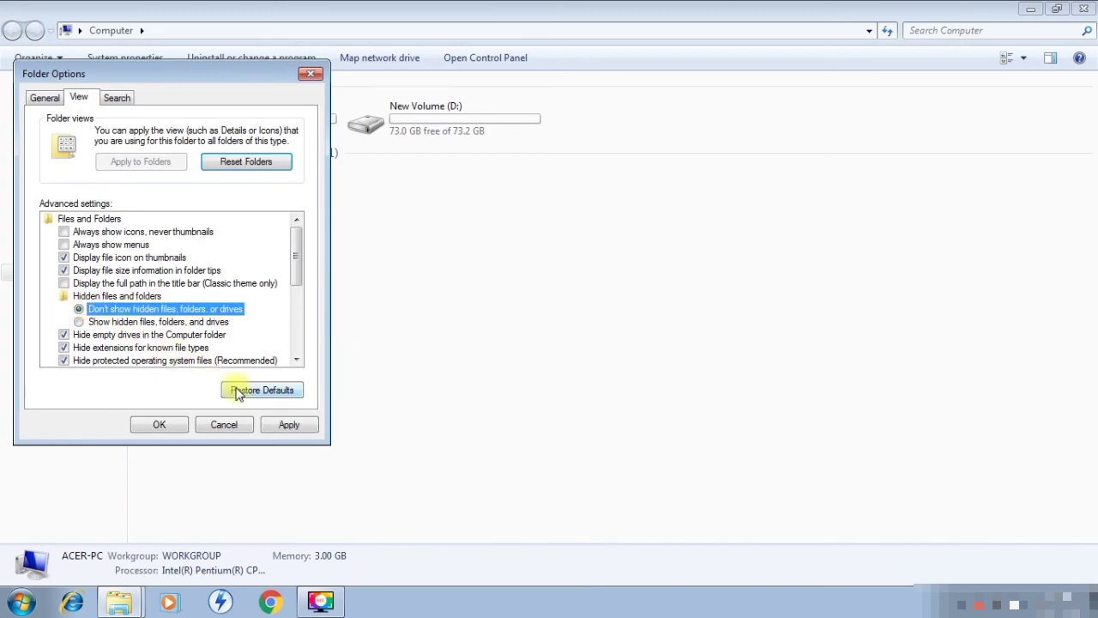
click(292, 426)
click(160, 426)
Refresh the Computer window, open Local Disk (C:) to check whether hidden folders are still listed, and close the window
right_click(383, 320)
click(414, 382)
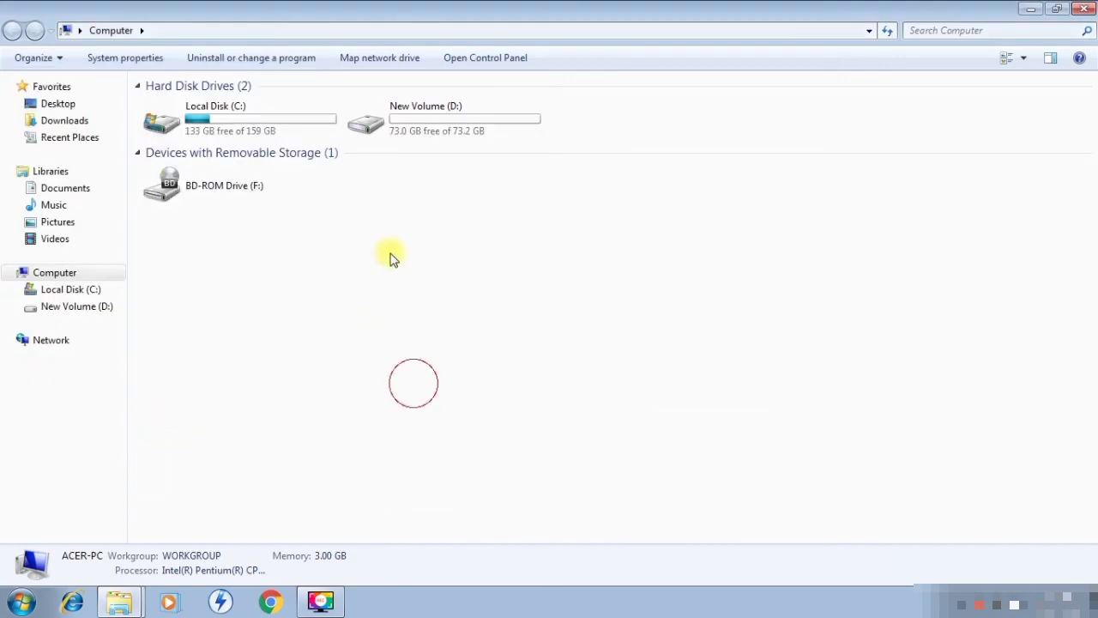
double_click(283, 123)
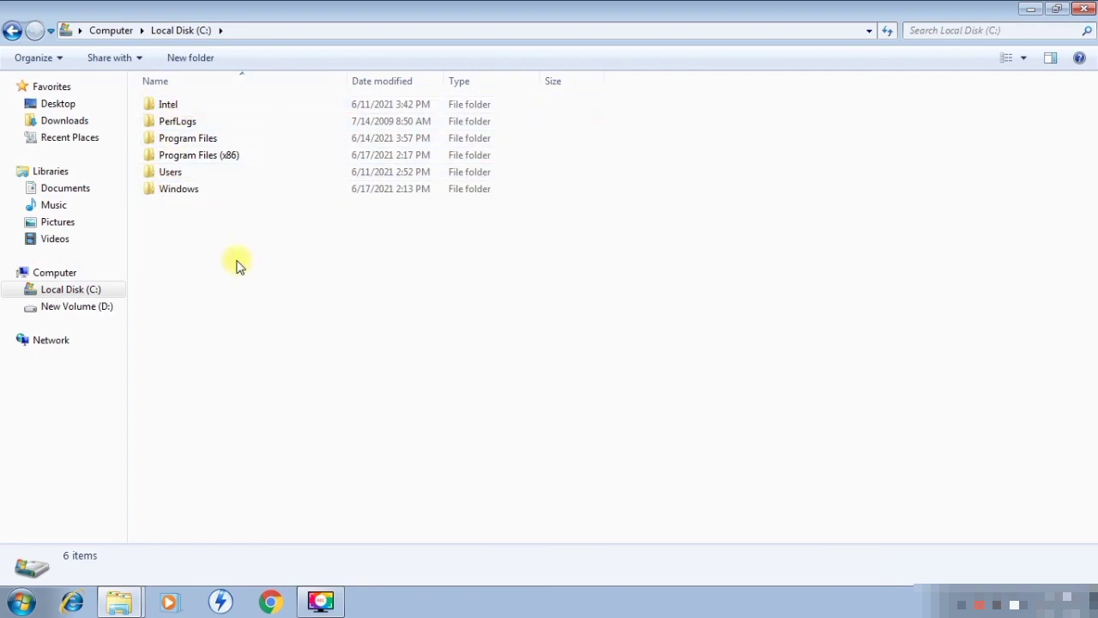
click(1086, 8)
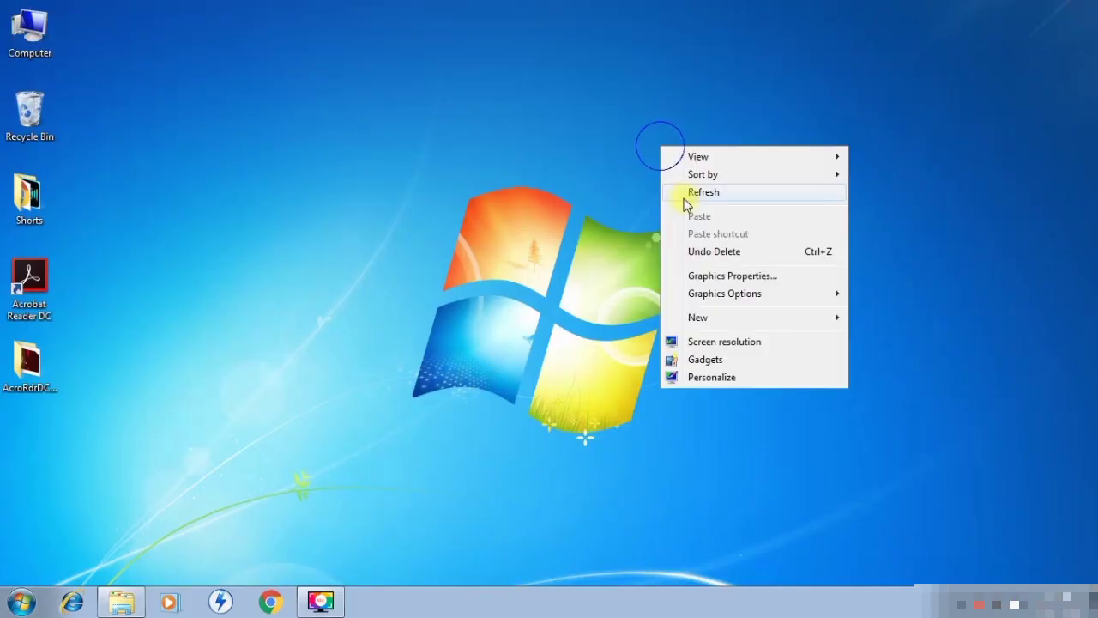